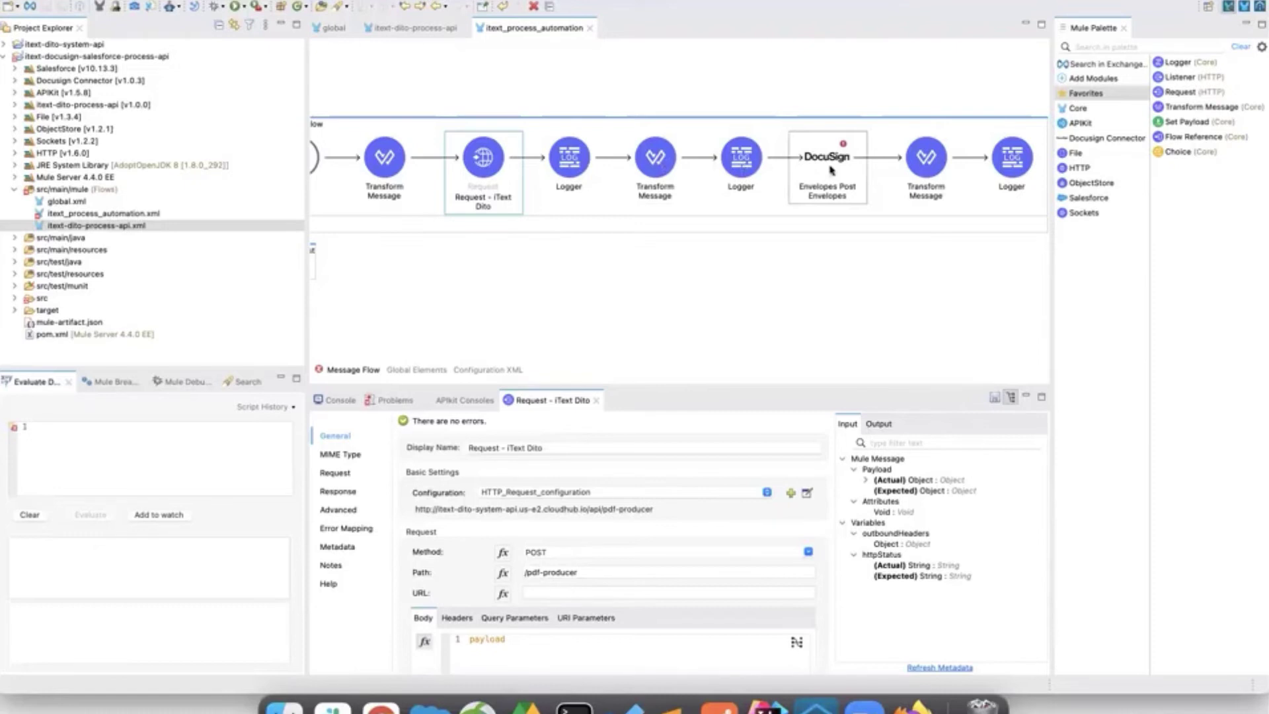
Scroll the itext_process_automation canvas back to the start of DITO_demoAutomationFlow and its Query source.
scroll(832, 169, "right", 1)
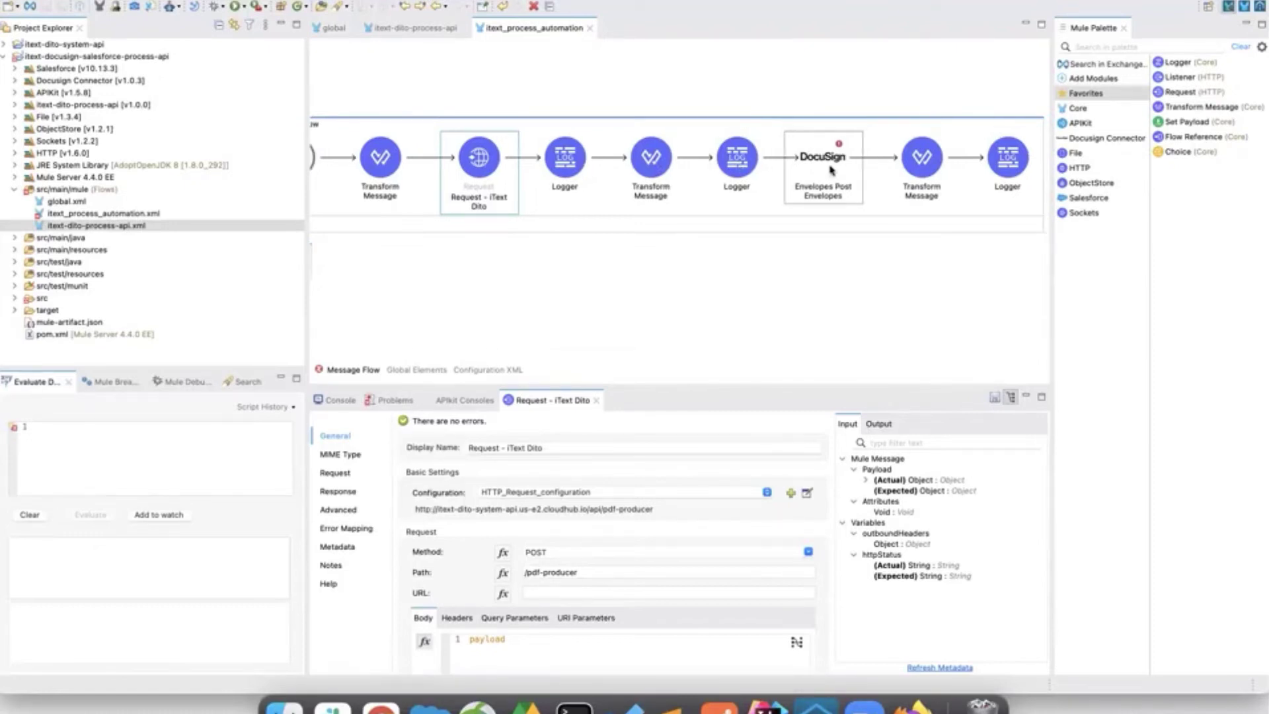
scroll(832, 169, "left", 5)
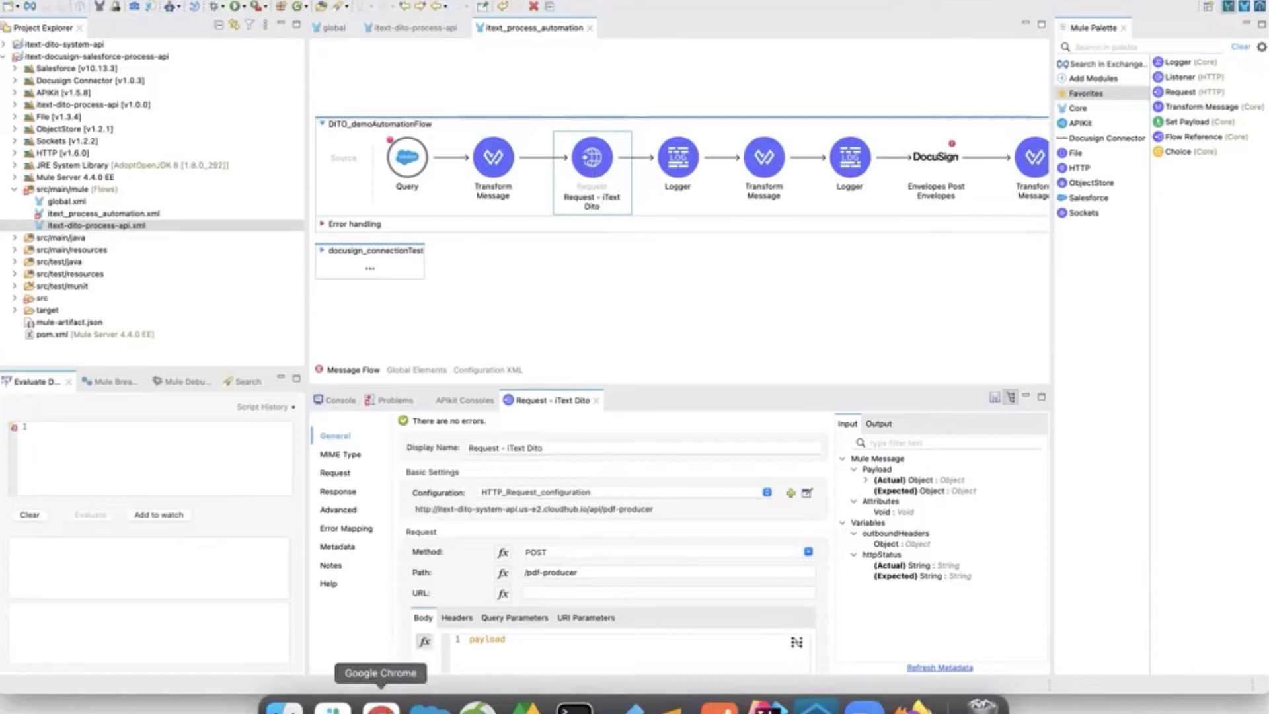
POST the automateRequest 'Initiate' body to /automateDocuSign, then resume the paused Studio debug run.
left_click(817, 705)
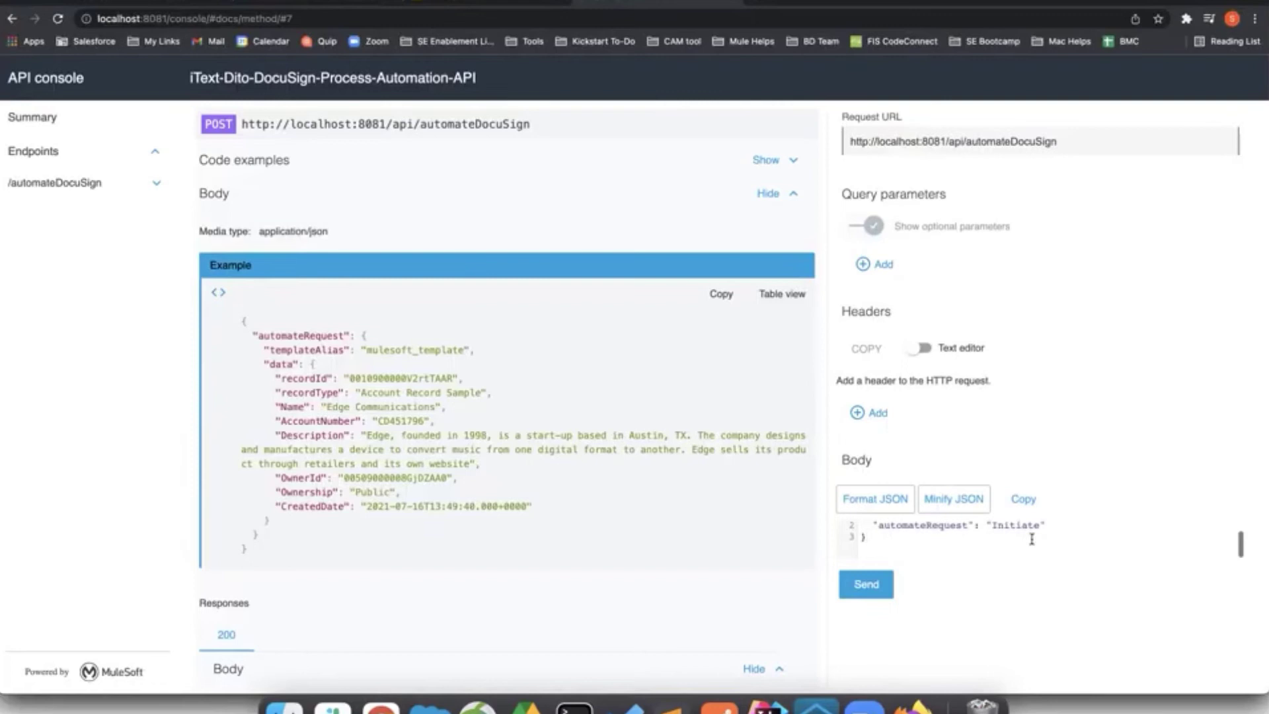
scroll(1032, 539, "up", 1)
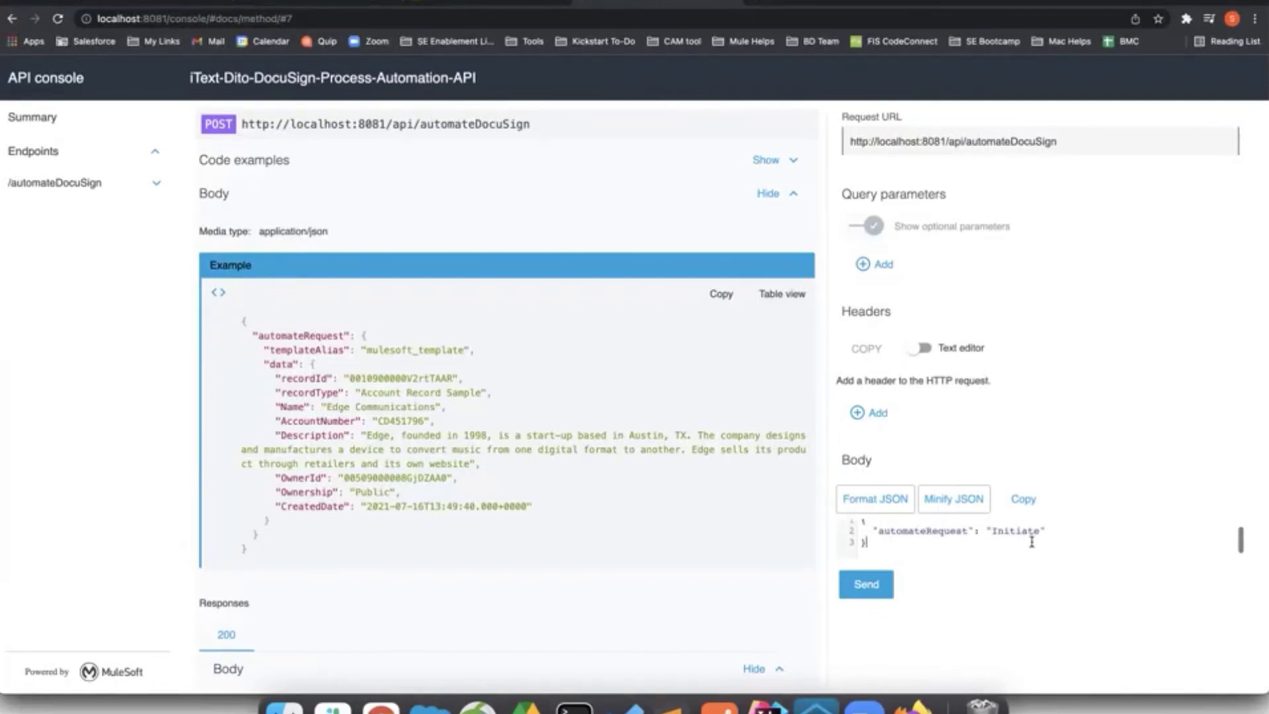
scroll(1032, 542, "up", 1)
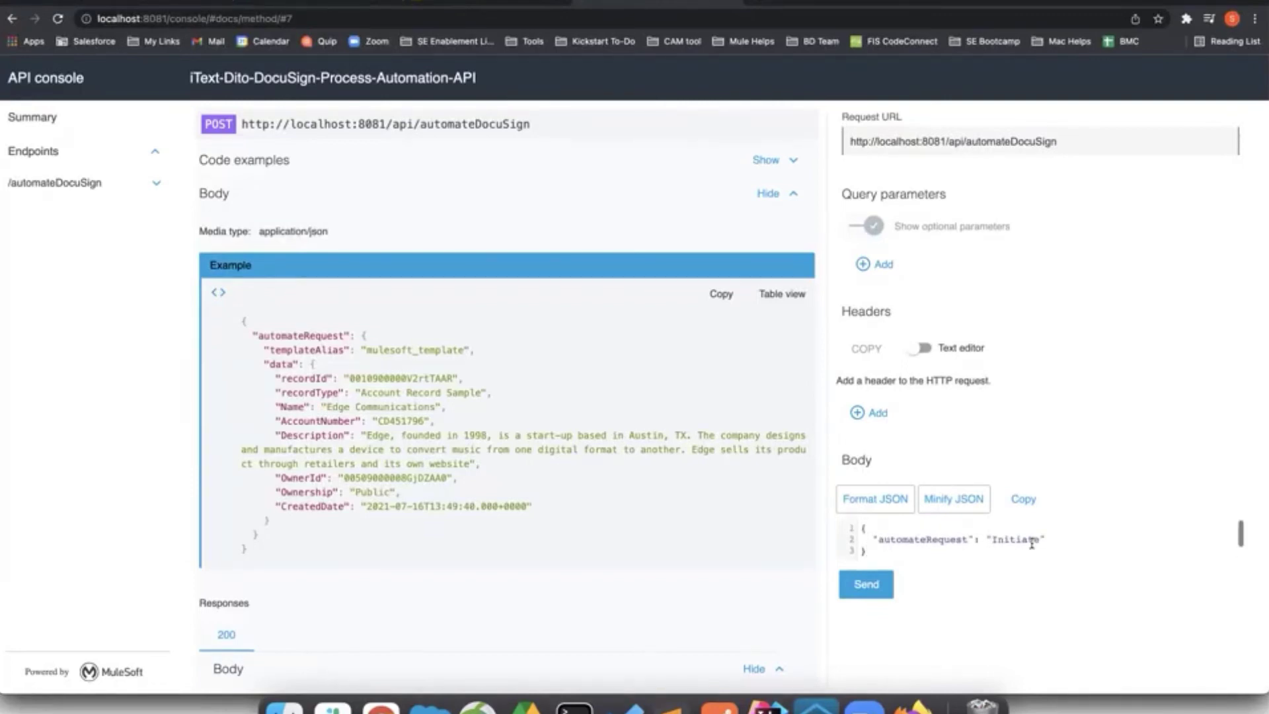
left_click(864, 595)
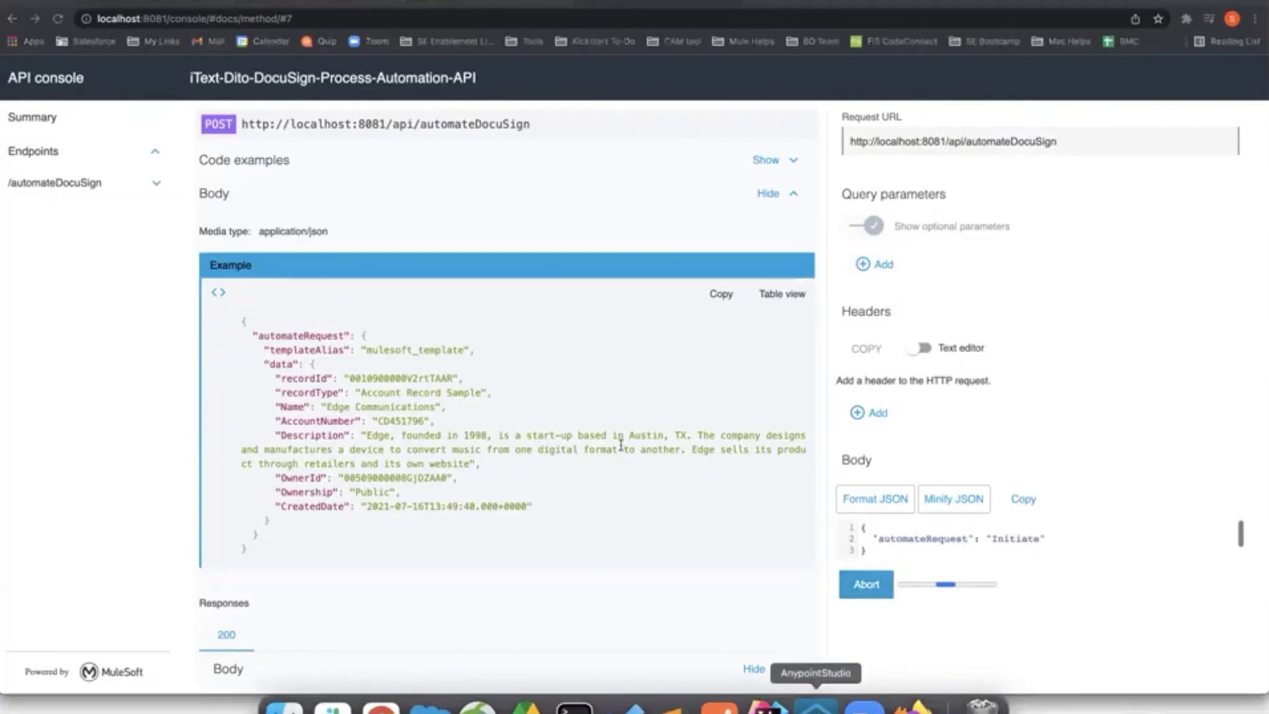
left_click(816, 706)
left_click(185, 401)
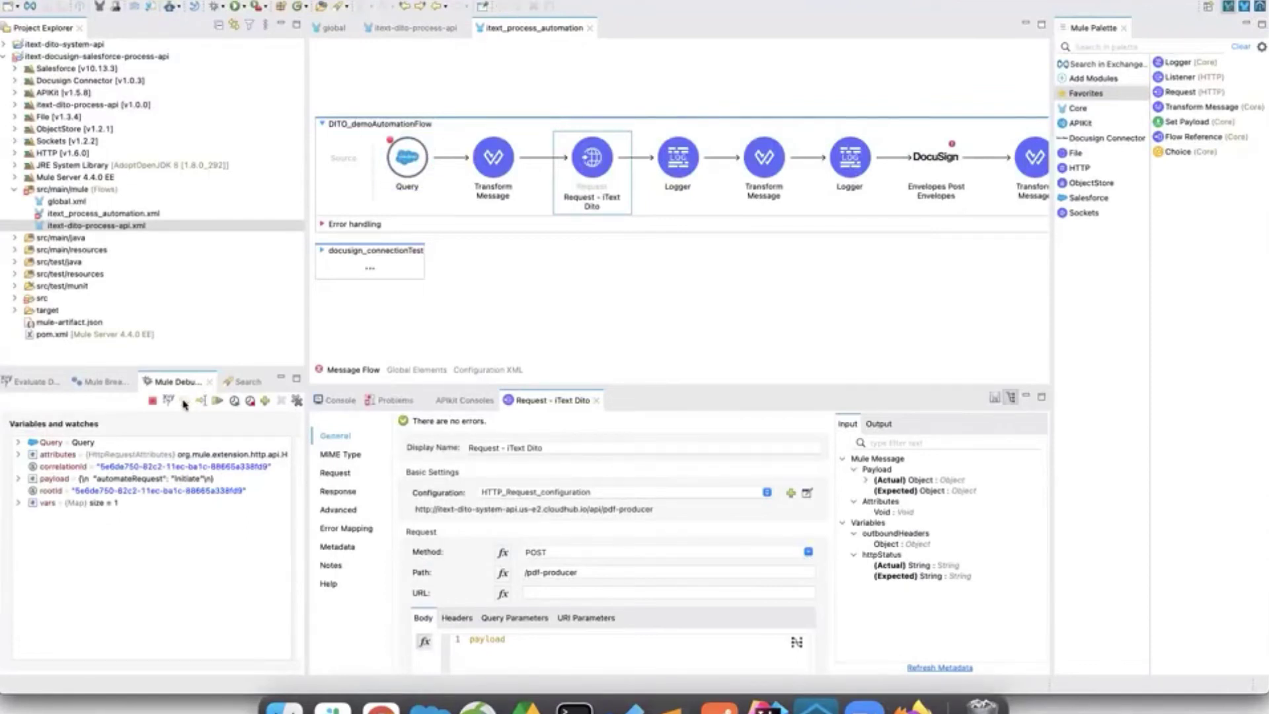
Expand the Transform Message payload record to view its eight Account fields, then step to Request - iText Dito.
left_click(19, 478)
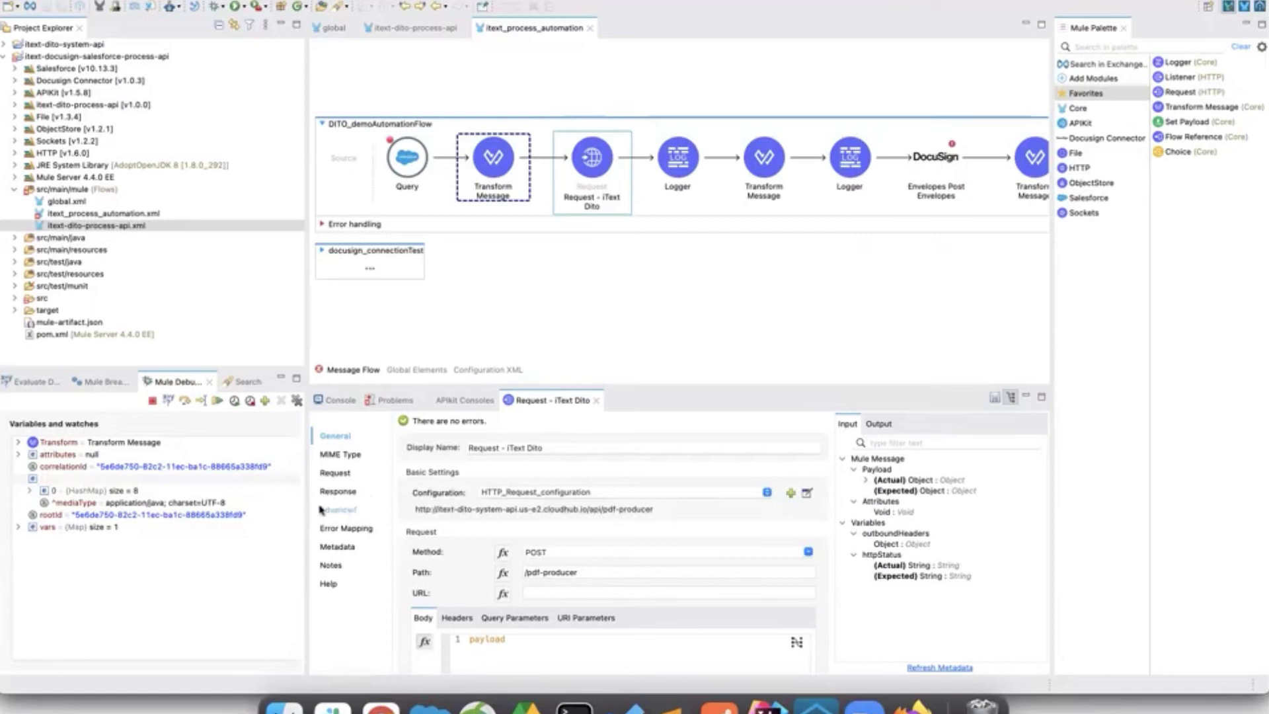
left_click_drag(304, 504, 604, 505)
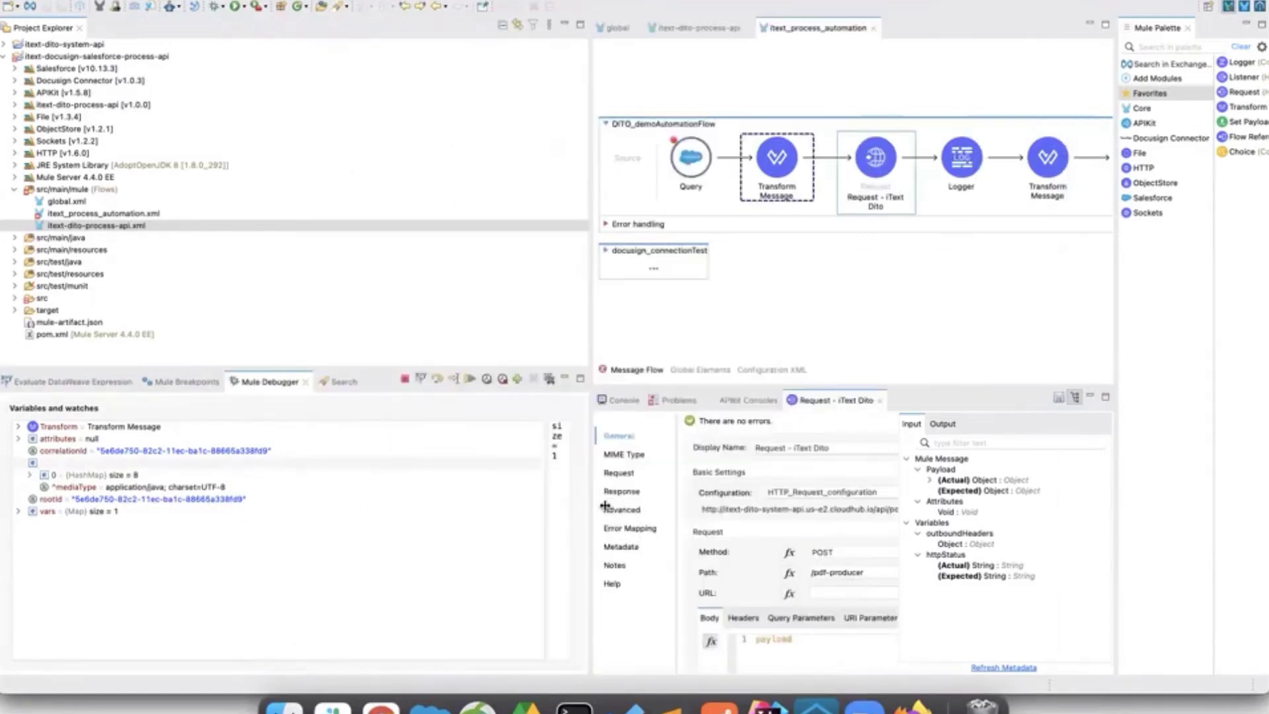
left_click_drag(559, 508, 341, 523)
left_click(134, 476)
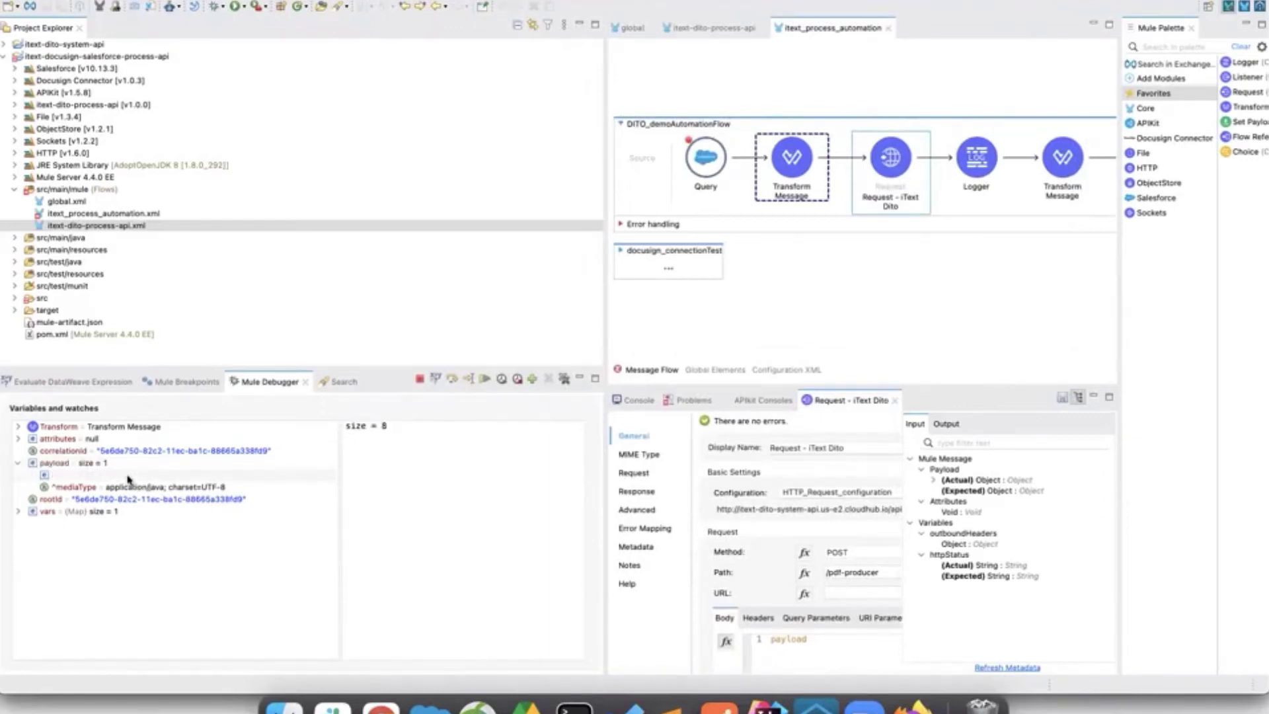
left_click(31, 476)
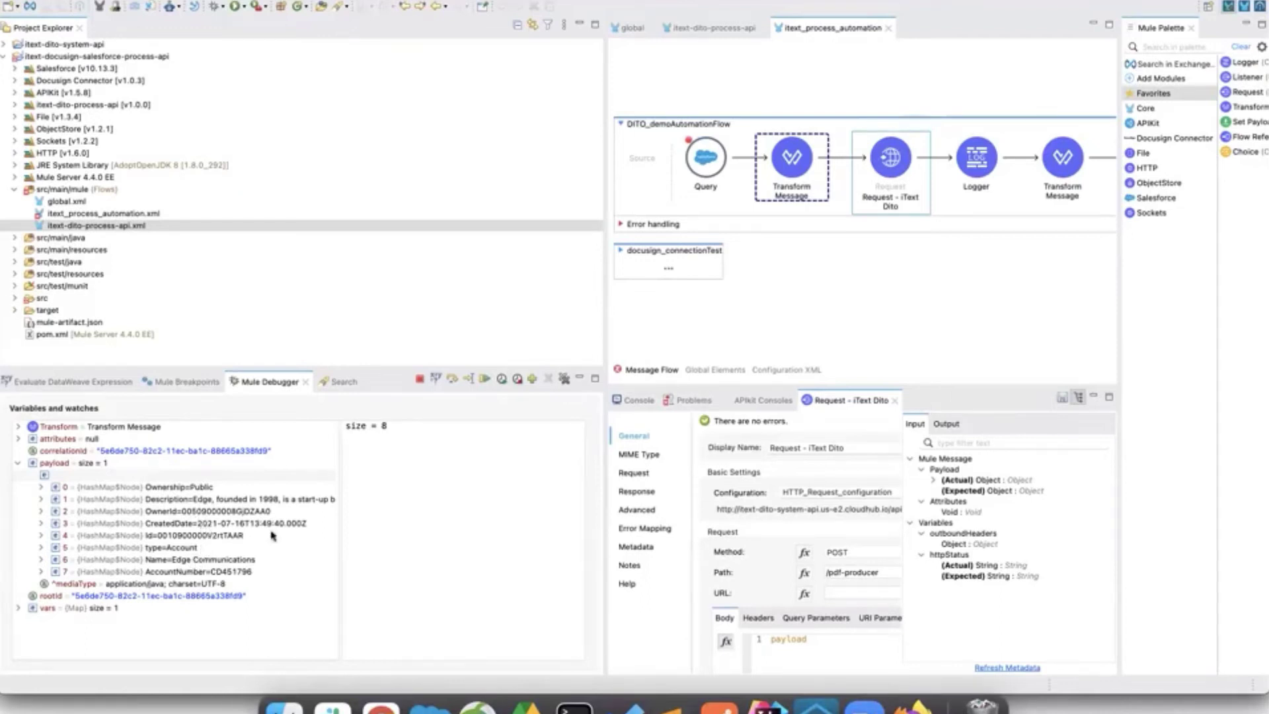
left_click_drag(341, 532, 273, 531)
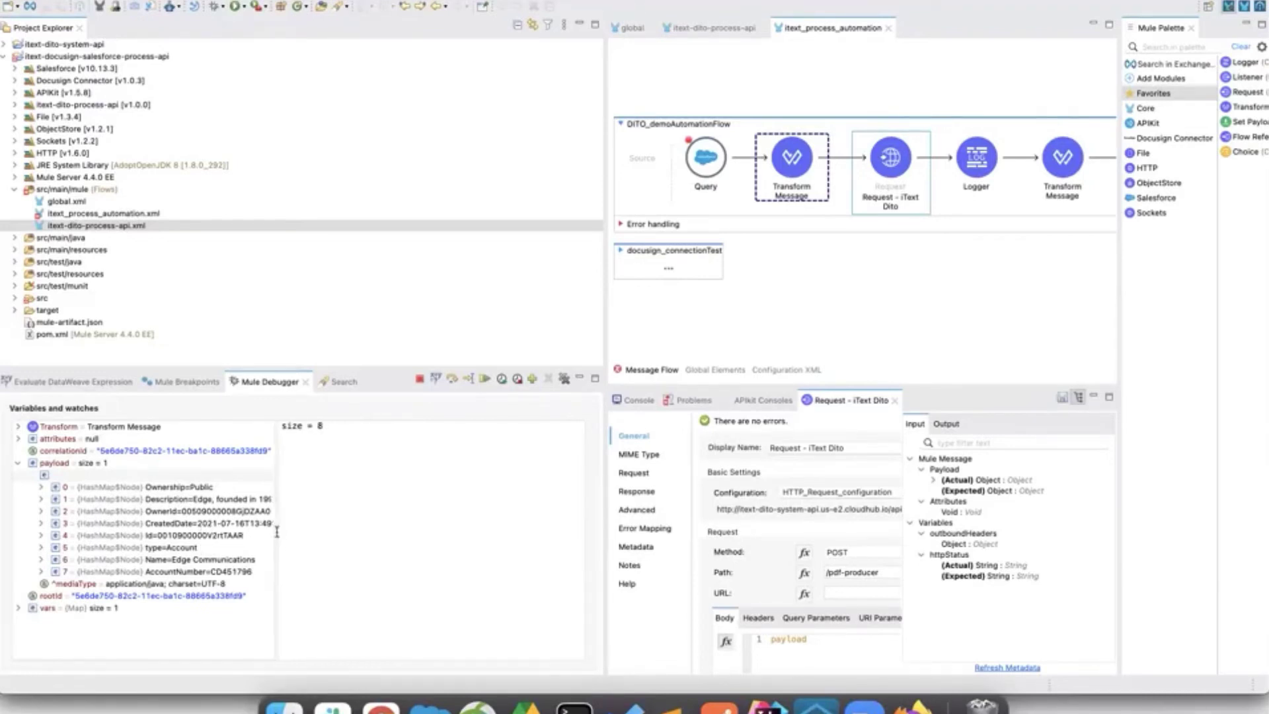
left_click(452, 379)
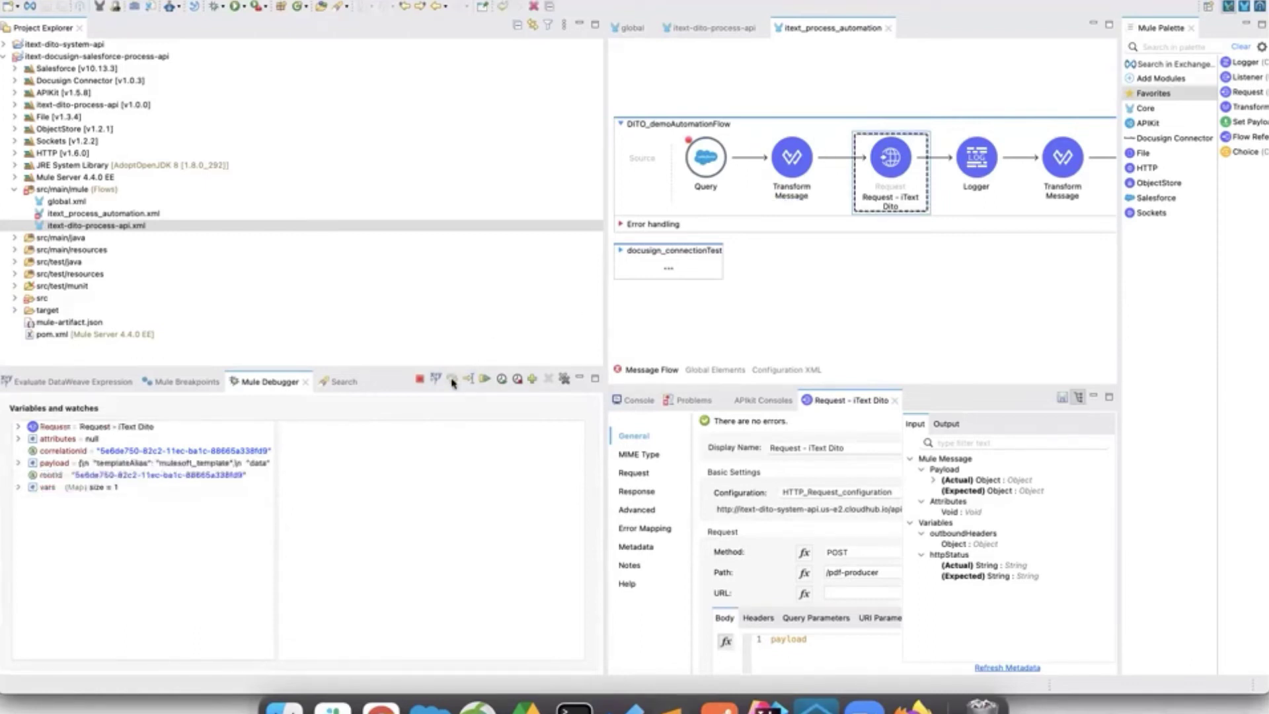
Step the debugger through Request - iText Dito and the next Transform Message to the Logger.
left_click(452, 380)
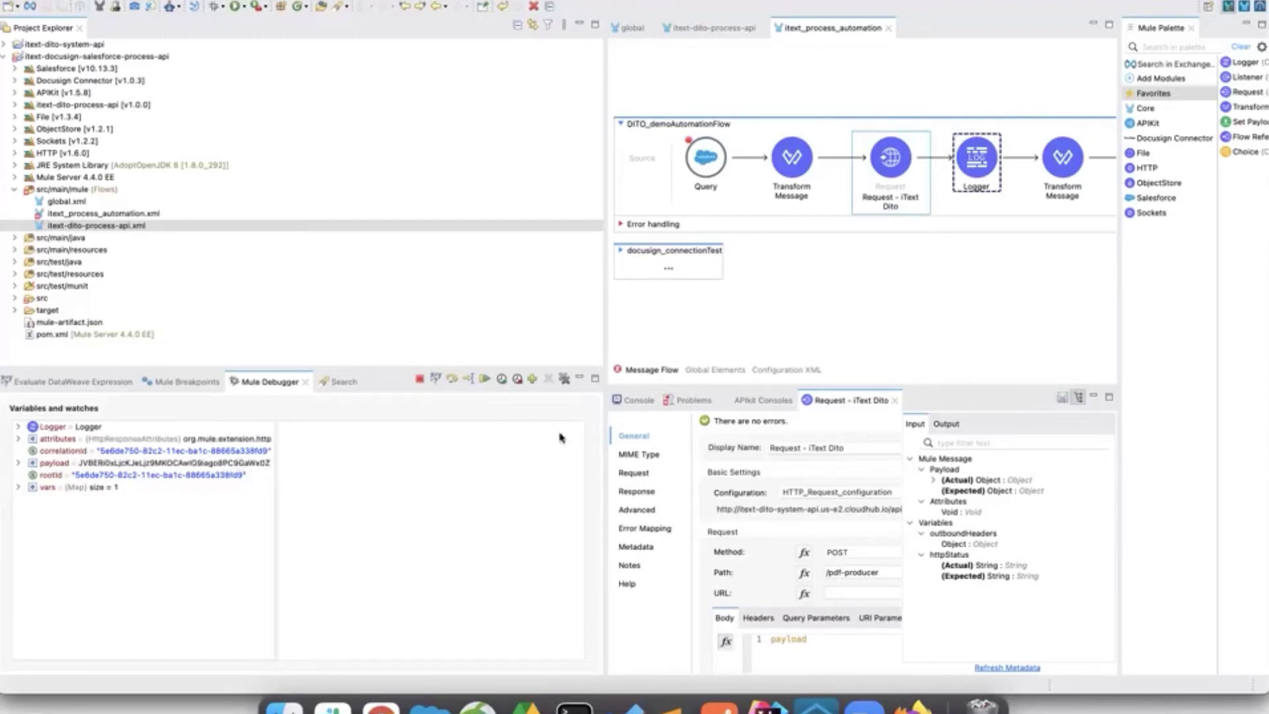
left_click_drag(600, 455, 524, 462)
left_click(405, 403)
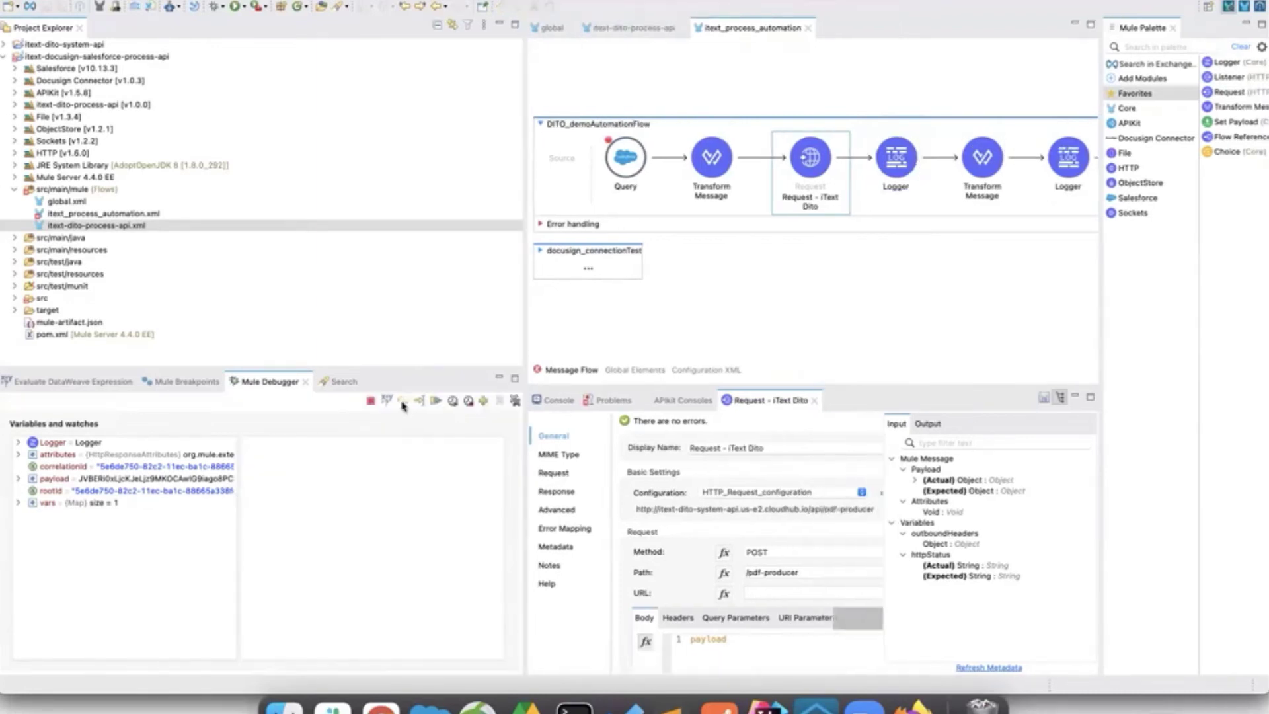
left_click_drag(526, 495, 469, 496)
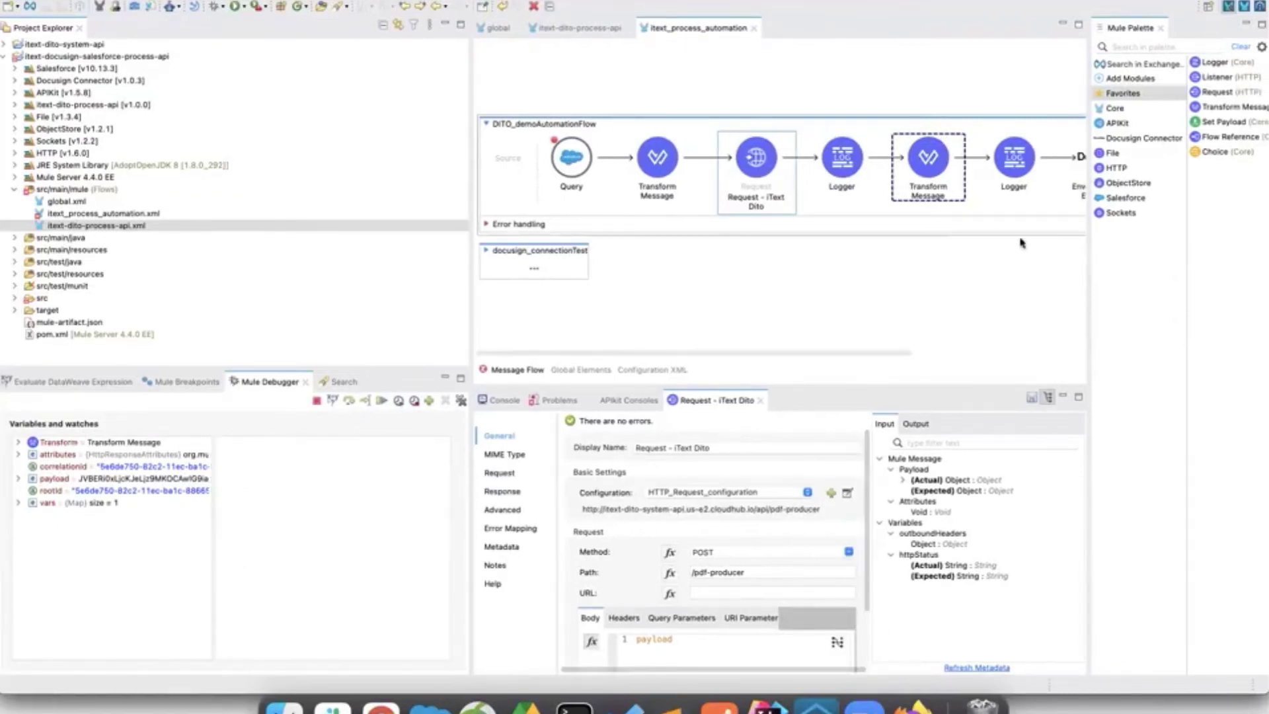
left_click(349, 404)
Check the DocuSign eSignature home page in Chrome, then return to the debugger.
key("super+Tab")
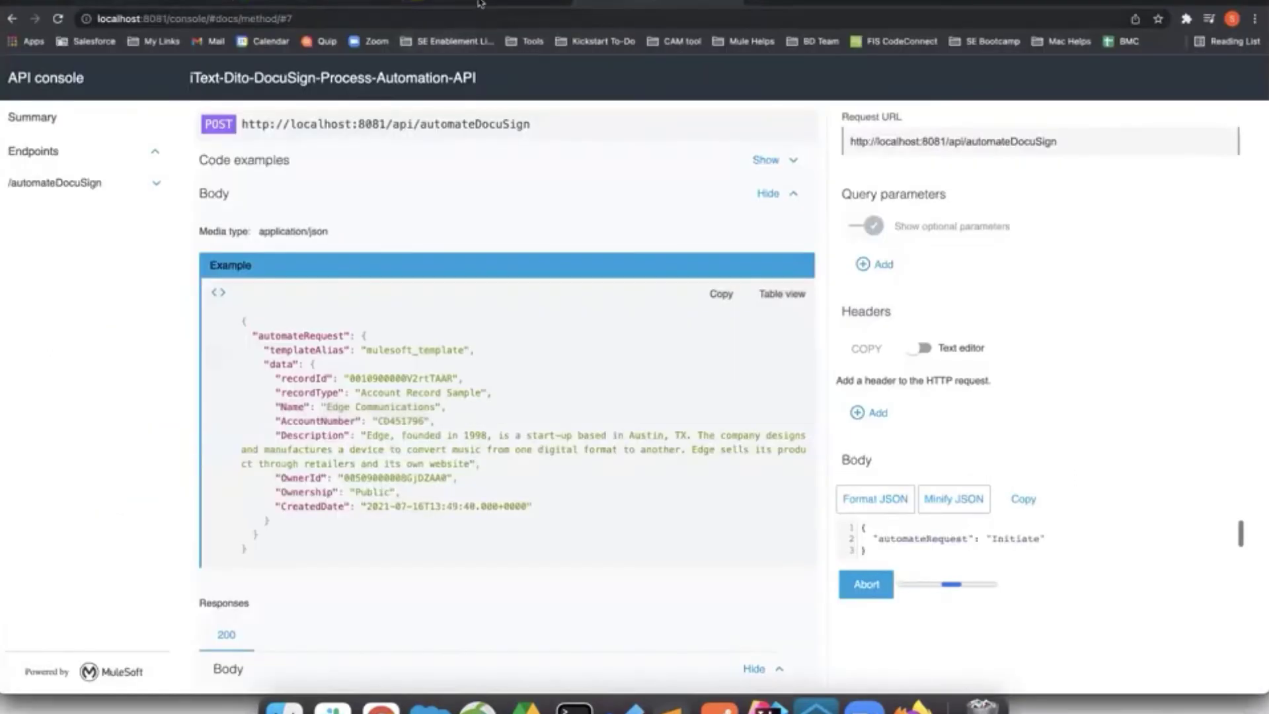
left_click(480, 2)
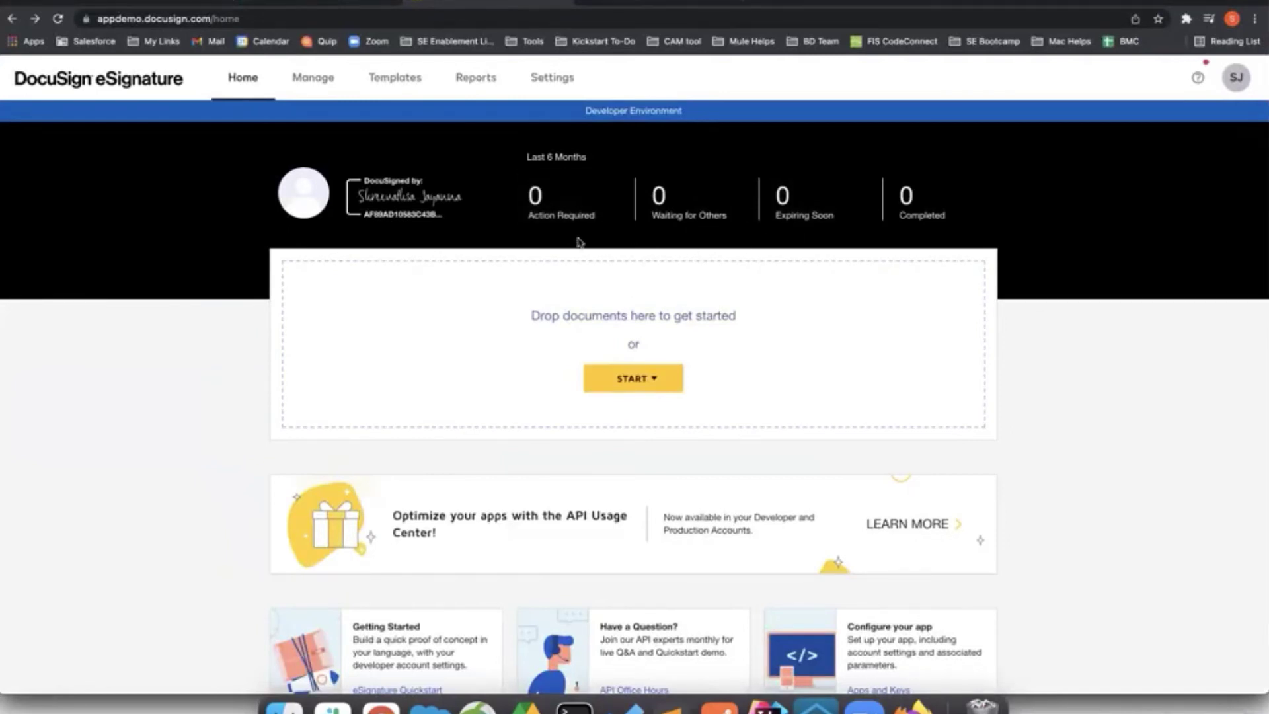
key("super+Tab")
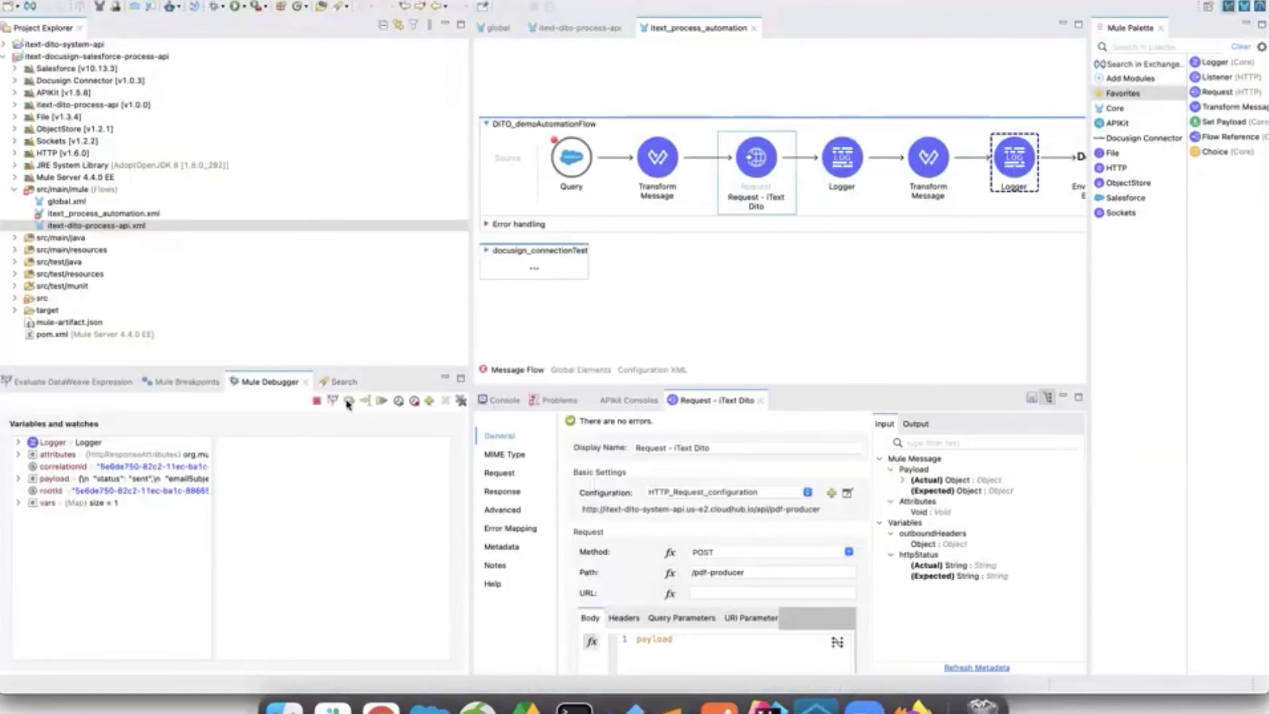
Step past the DocuSign Post Envelopes step to the end of the flow, then bring Chrome forward.
left_click(348, 403)
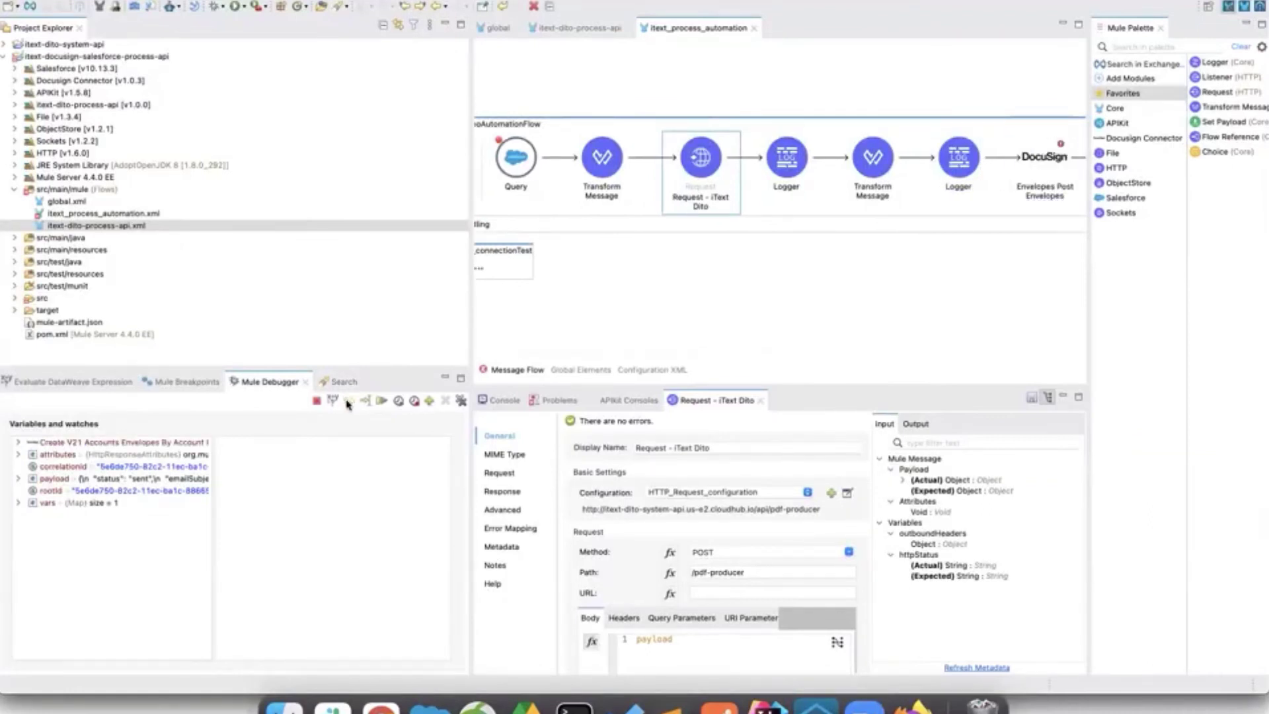
left_click(349, 402)
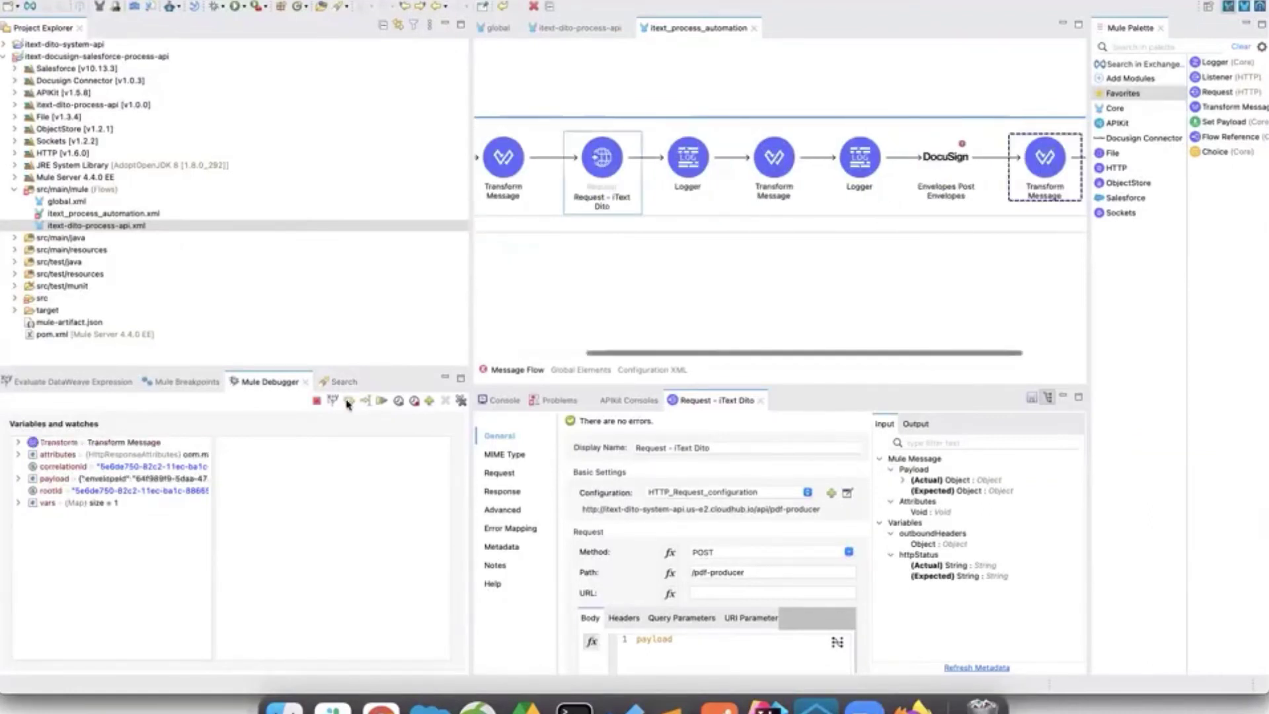
left_click(349, 403)
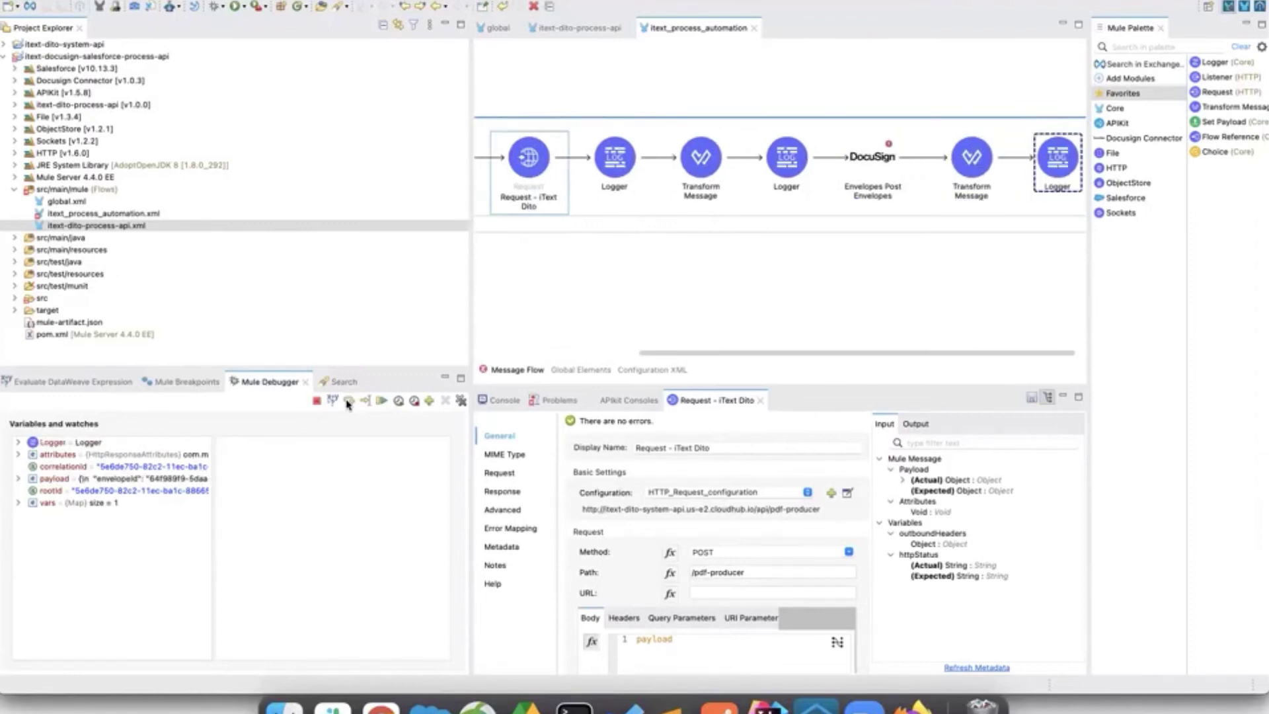
left_click(349, 403)
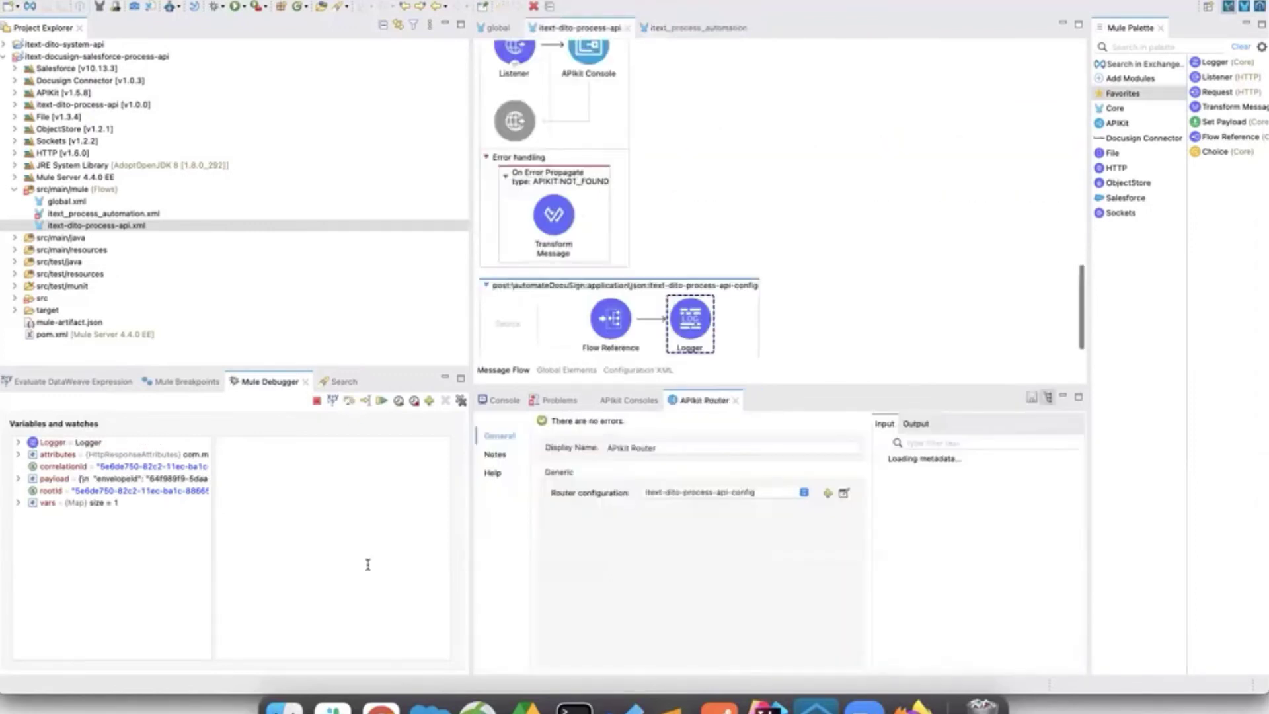
left_click(381, 706)
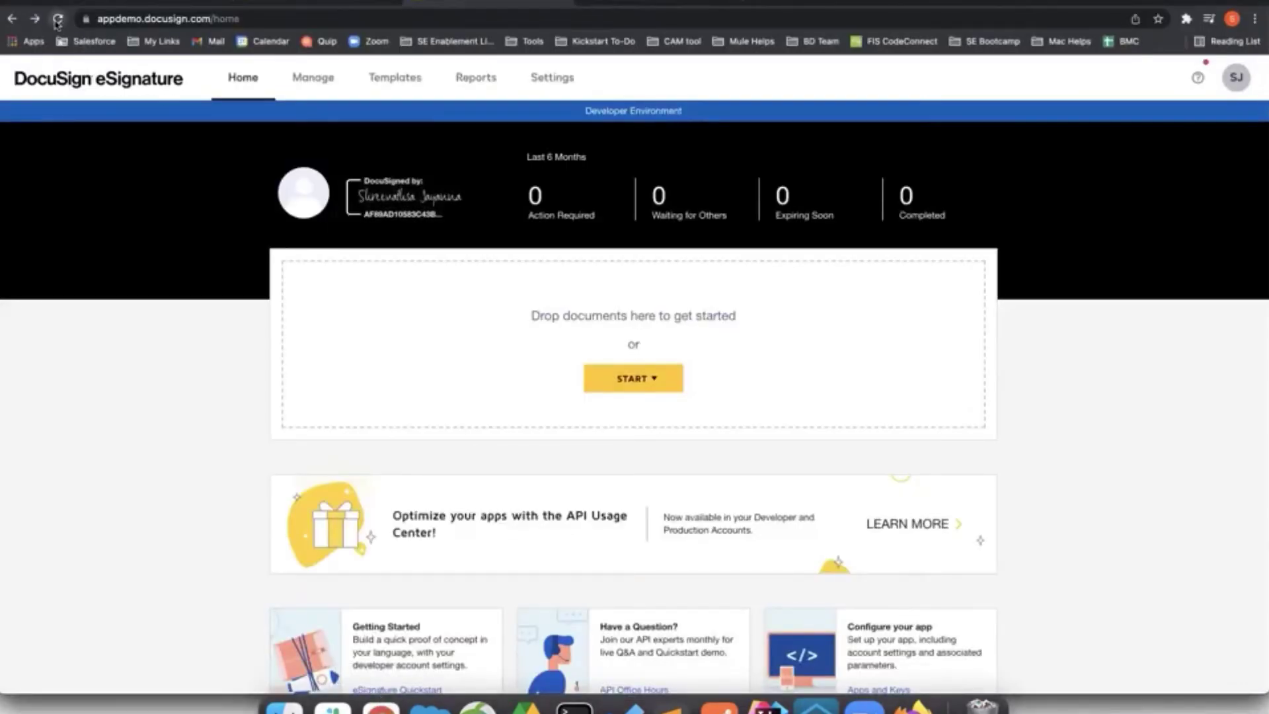
Reload the DocuSign dashboard and open 'Please sign the iText Dito Demo PDF' from Action Required.
left_click(58, 19)
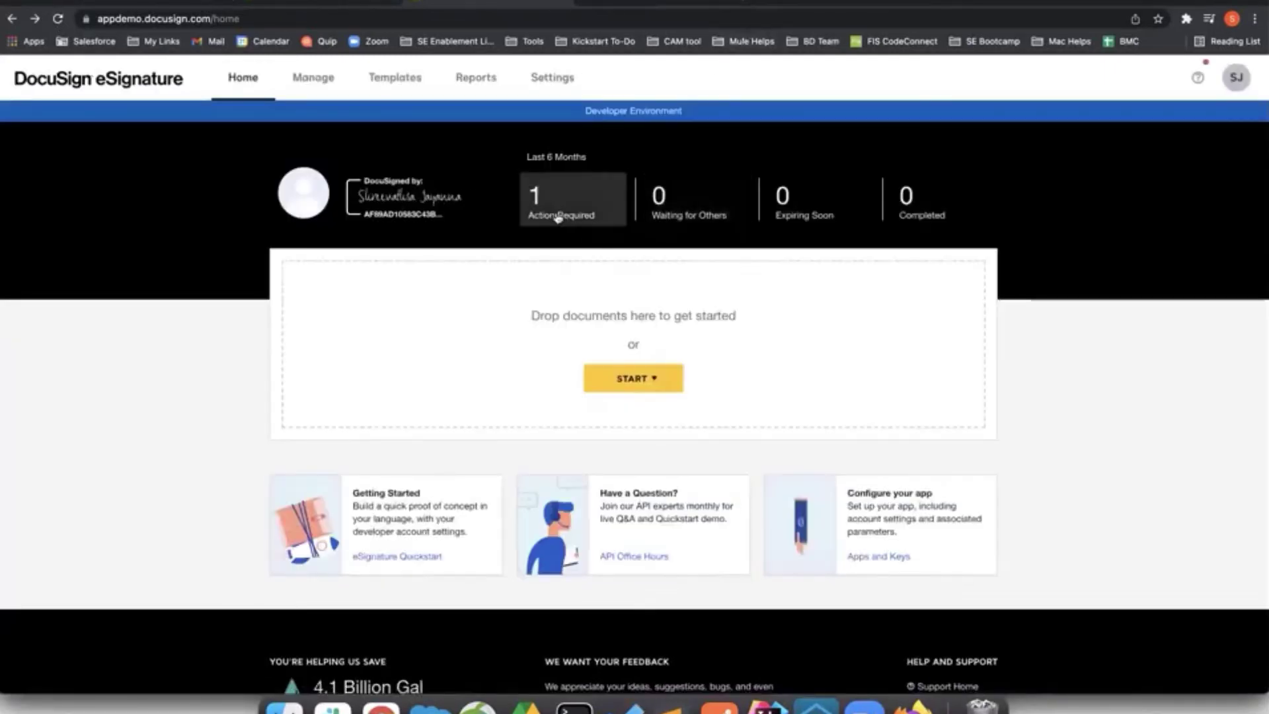
left_click(559, 217)
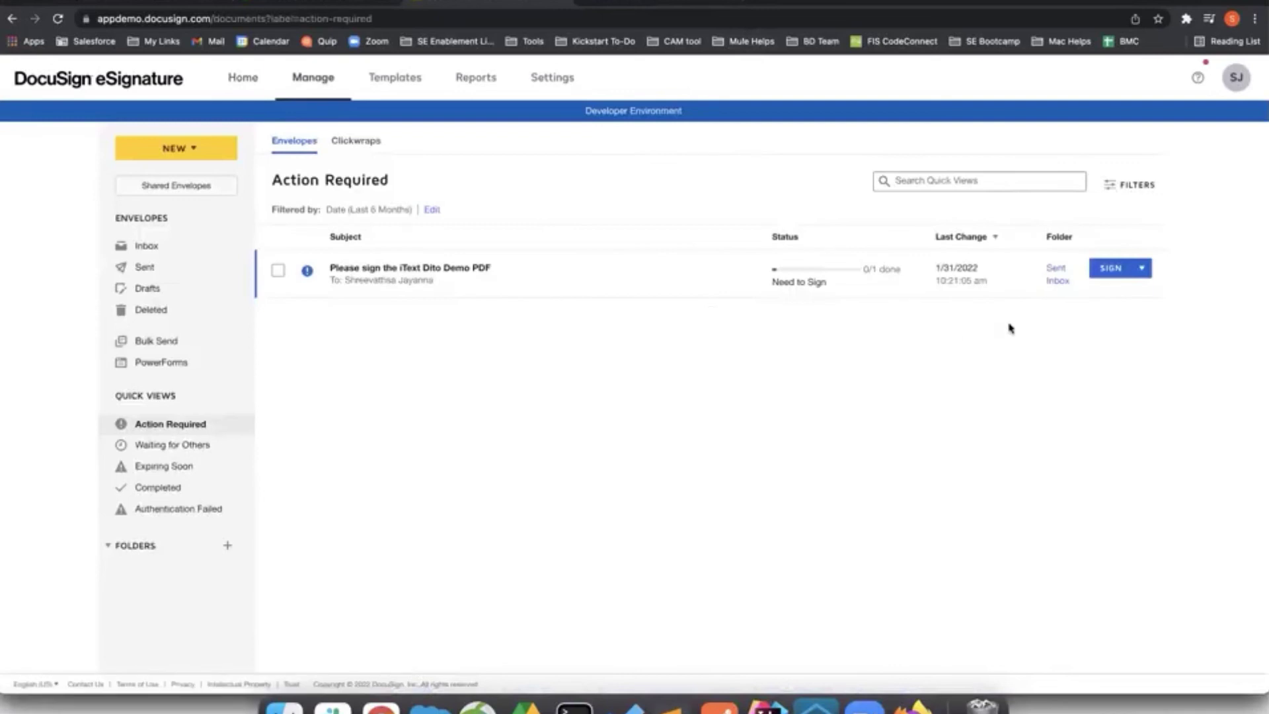
left_click(1111, 270)
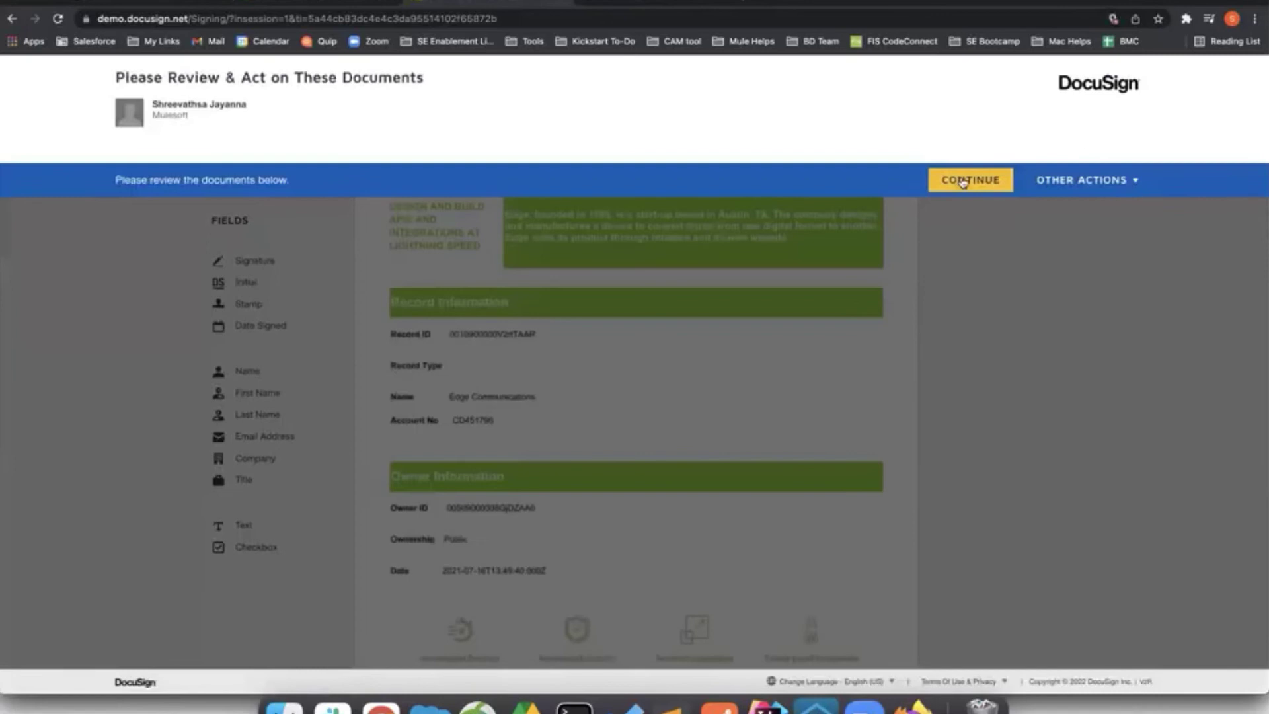
Place a signature beside Terms & Conditions on the iText Dito Demo PDF and finish signing.
left_click(963, 182)
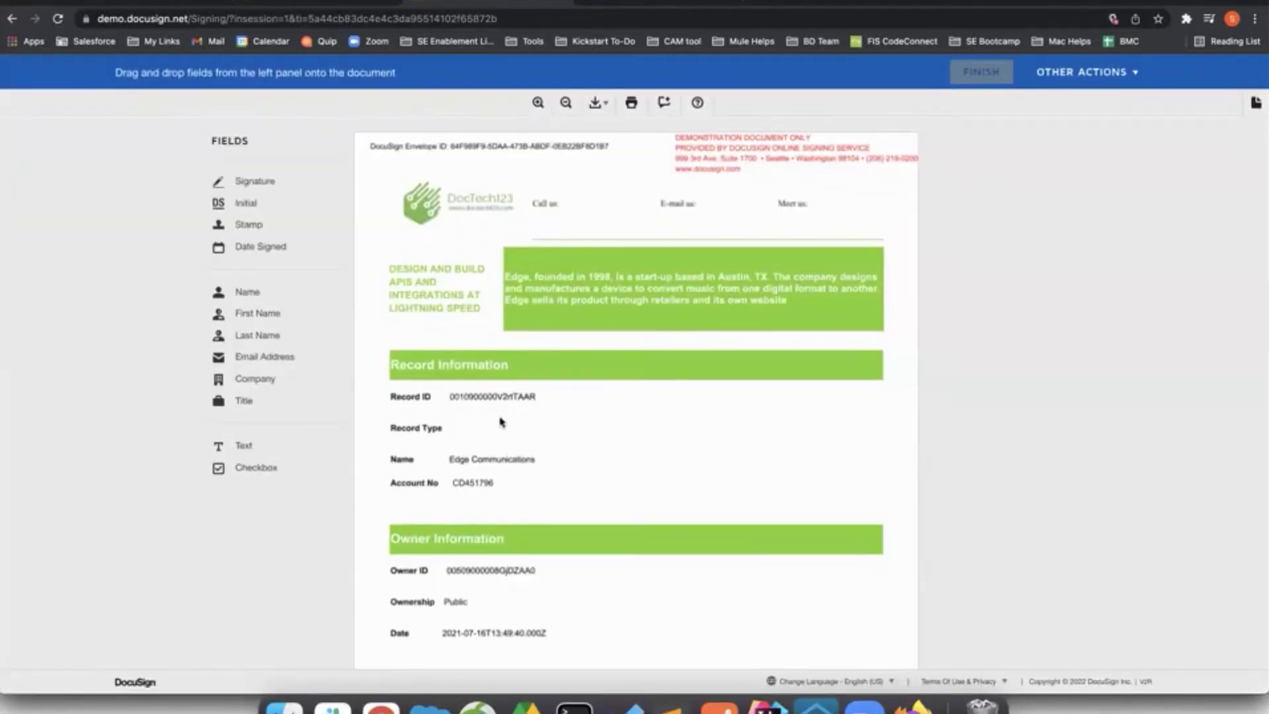
scroll(623, 434, "down", 2)
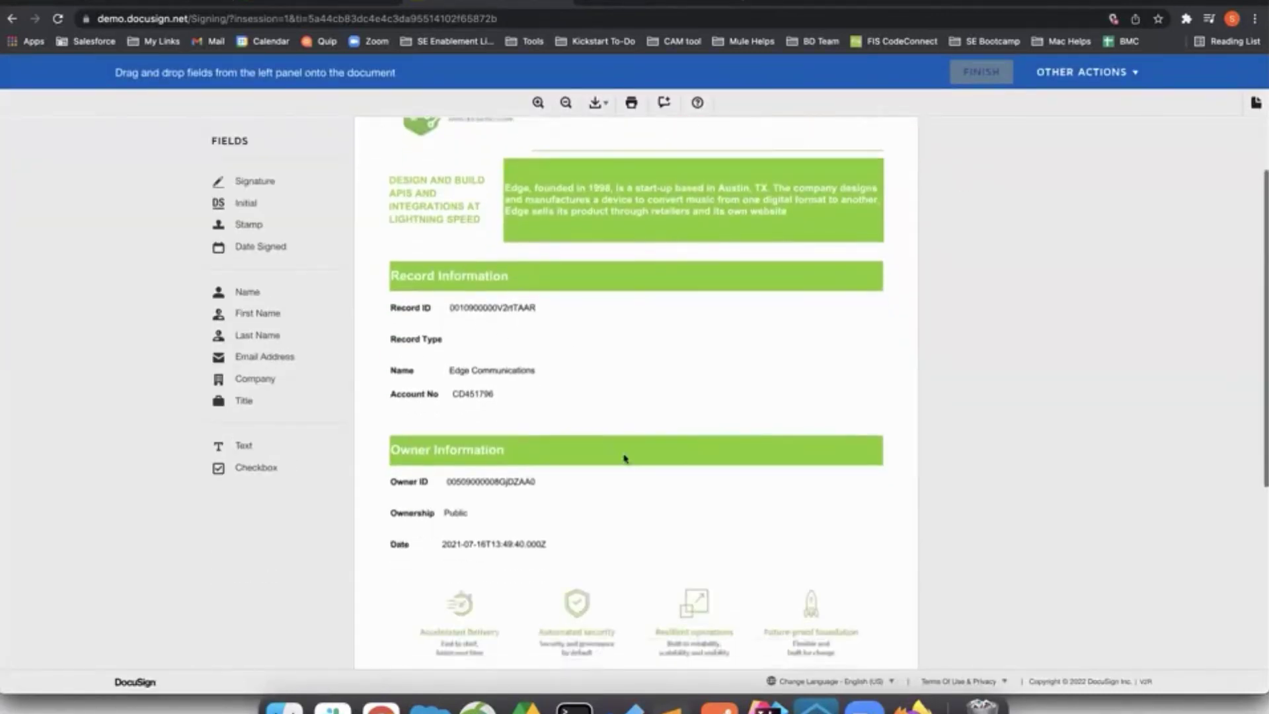
scroll(646, 507, "up", 2)
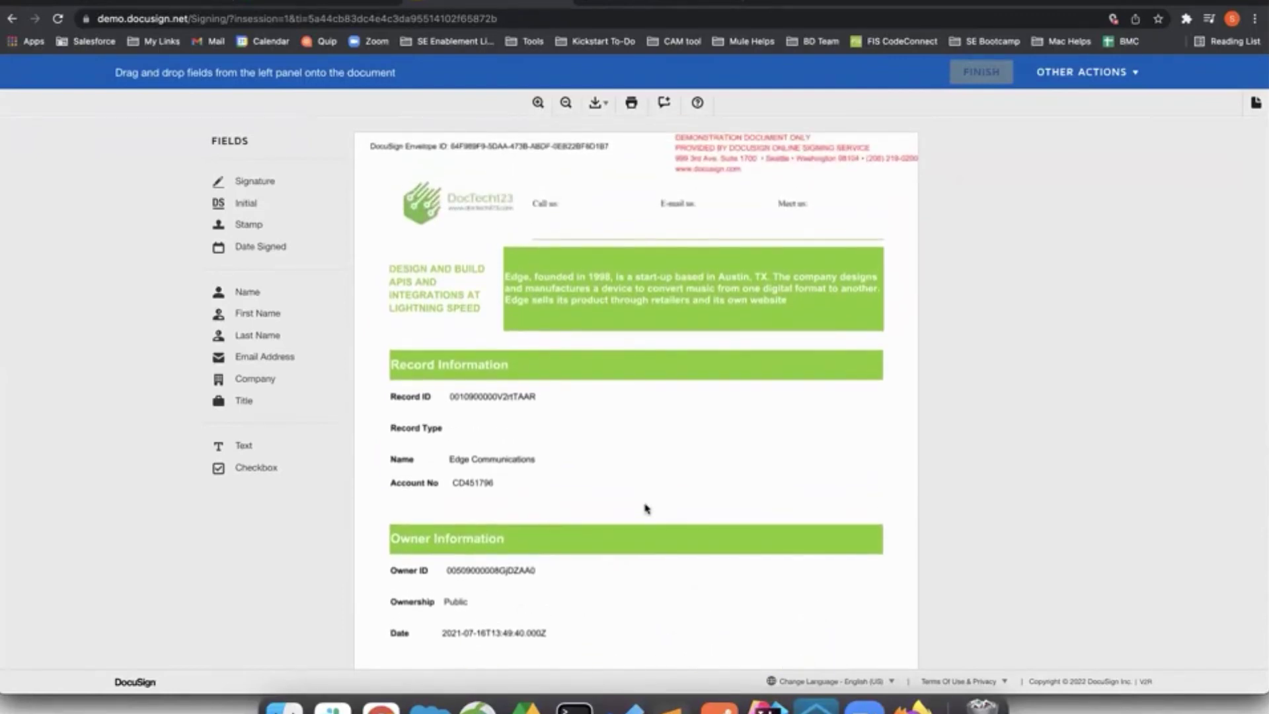
mouse_move(261, 182)
mouse_move(261, 182)
left_mouse_down()
mouse_move(416, 414)
mouse_move(411, 555)
mouse_move(396, 550)
left_mouse_up()
scroll(420, 488, "down", 4)
left_click(982, 74)
left_click(581, 215)
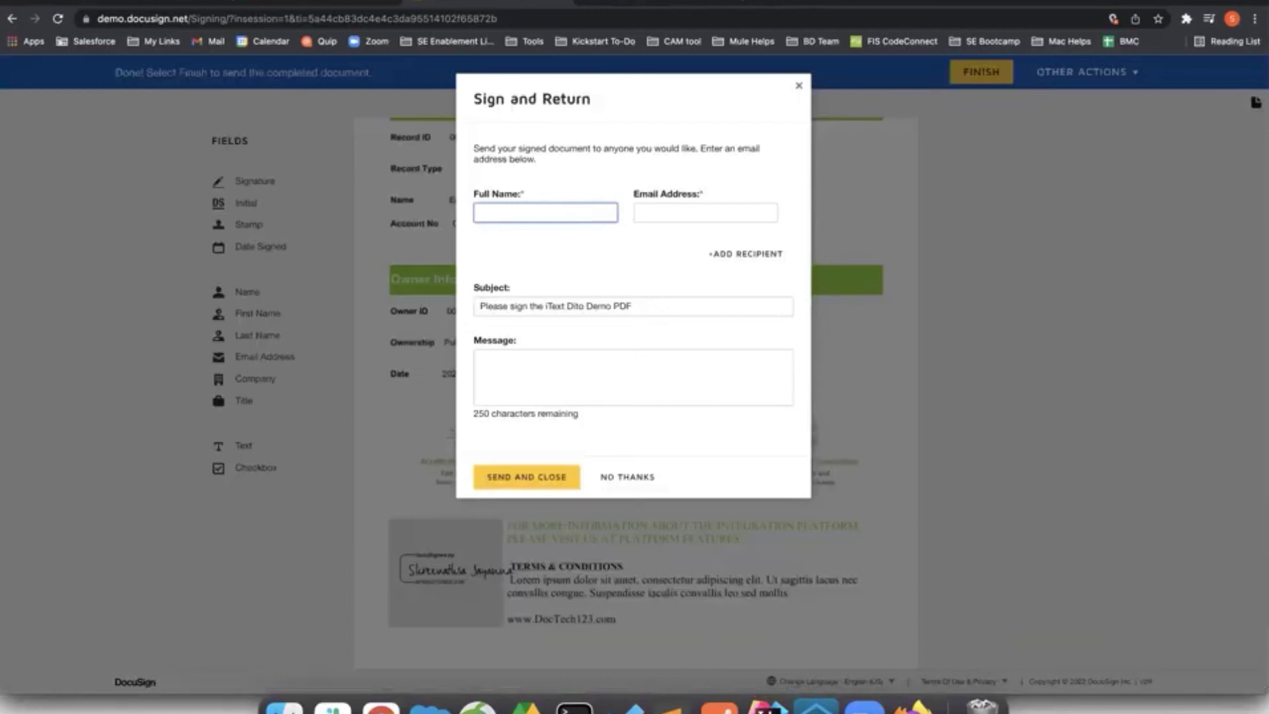
Enter the recipient's e-mail, send the signed copy, and view the Completed envelopes on Home.
key("Tab")
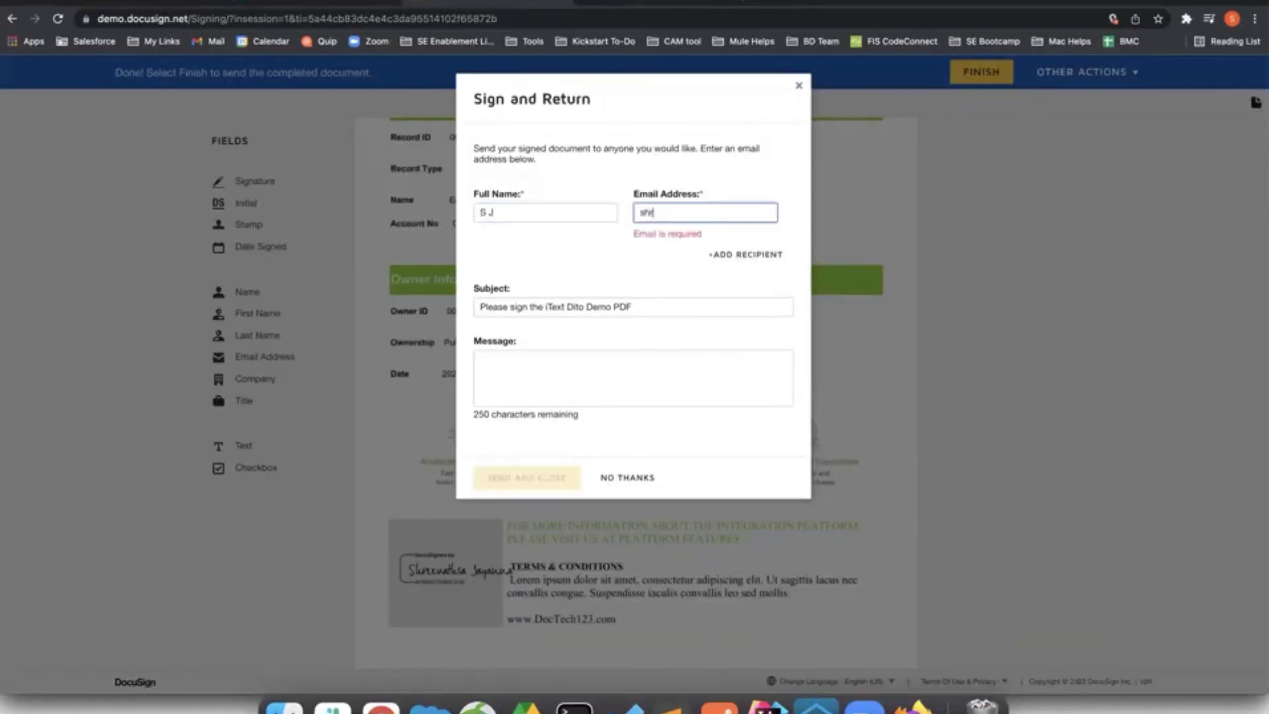
left_click(548, 386)
left_click(546, 474)
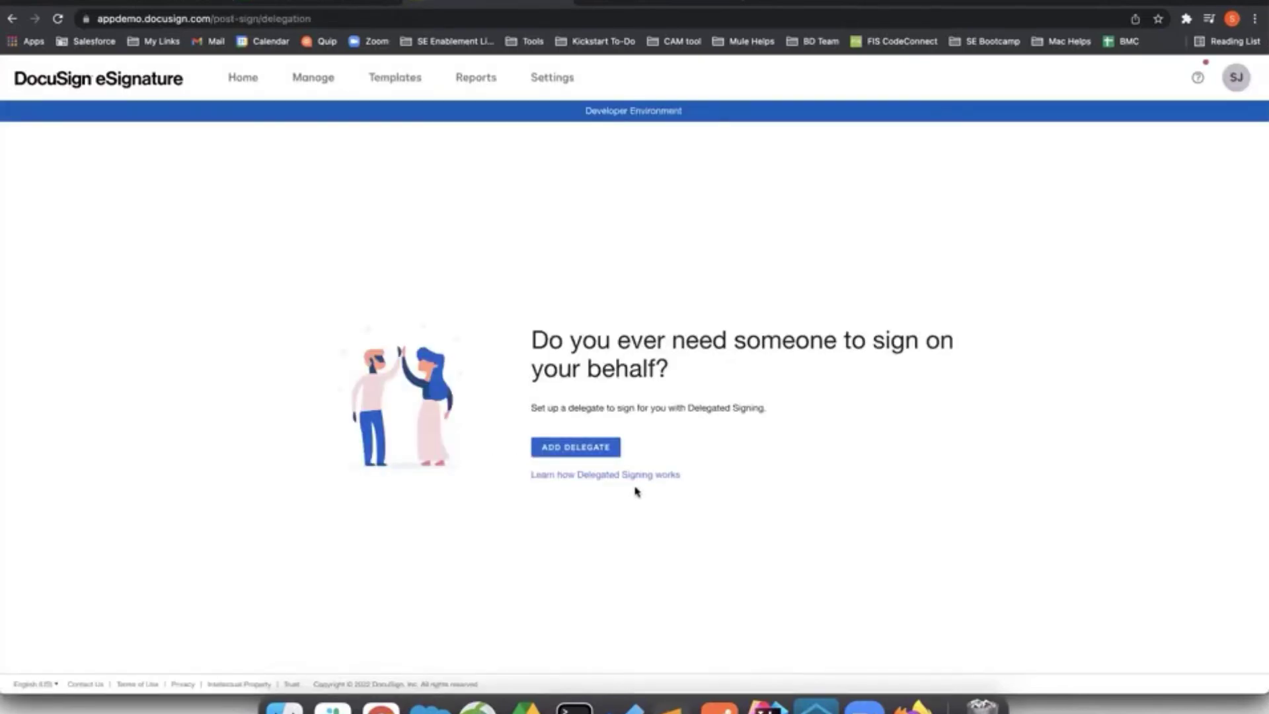
left_click(239, 81)
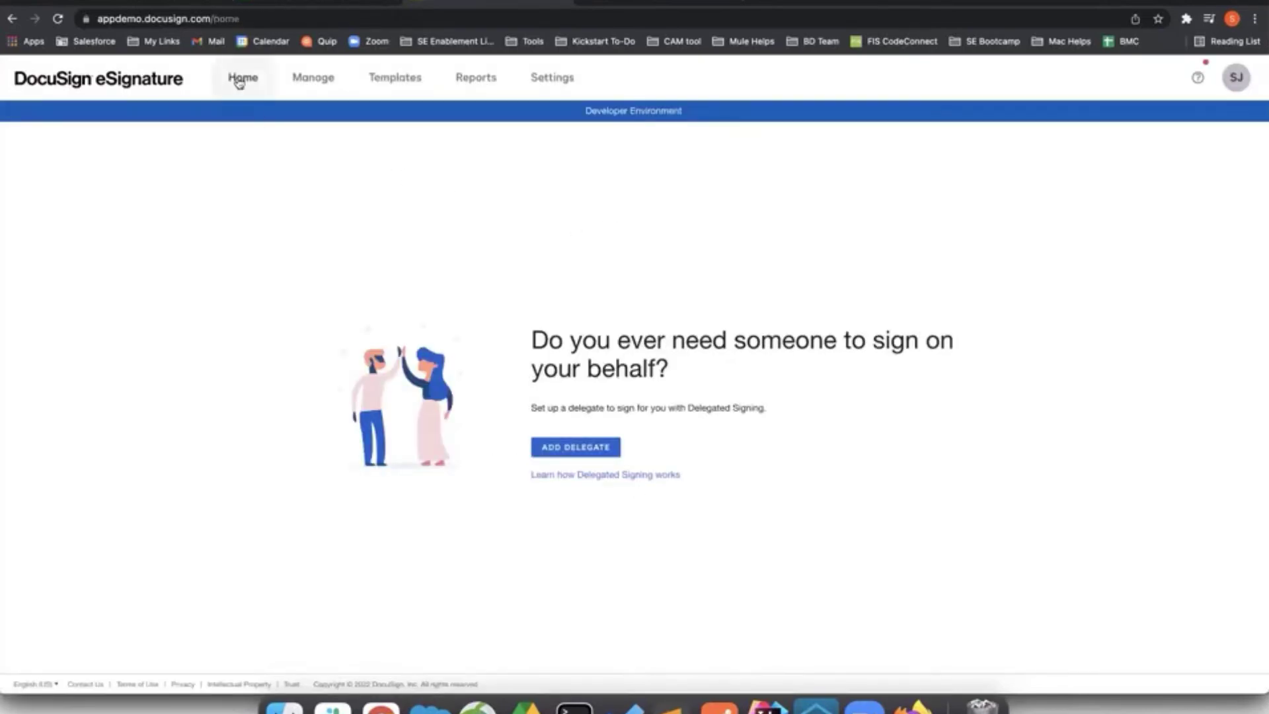
left_click(935, 204)
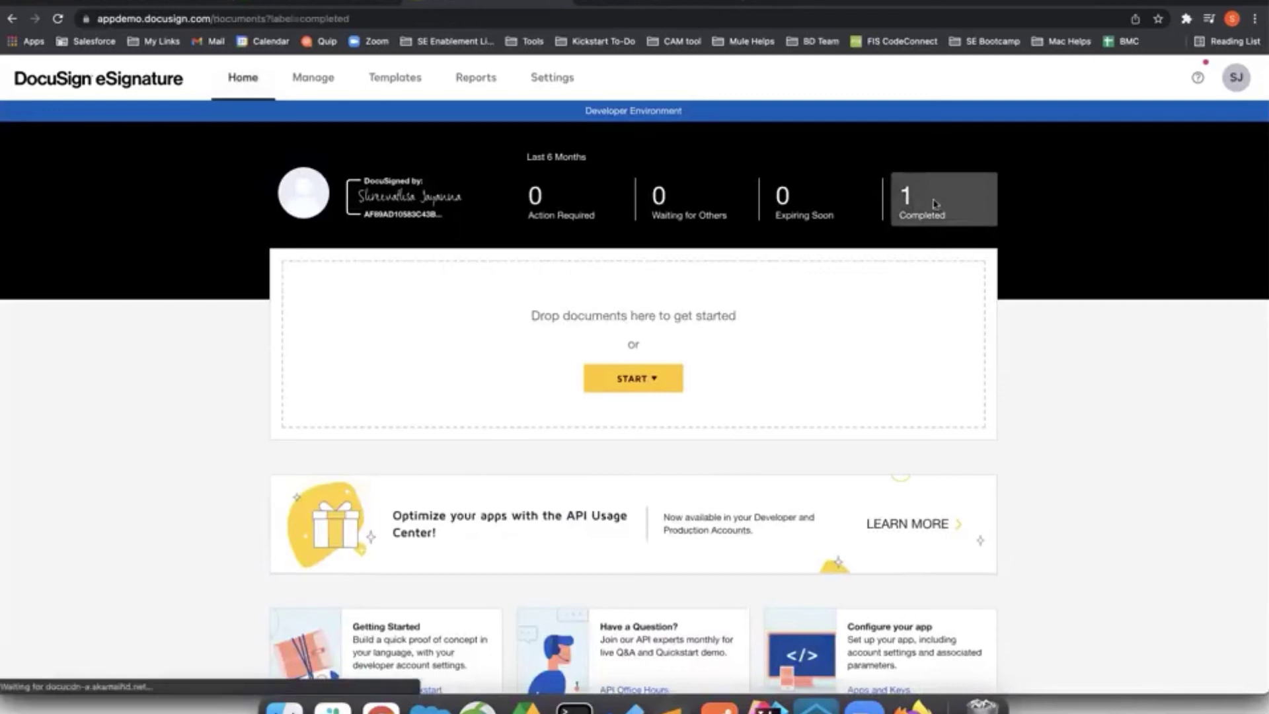